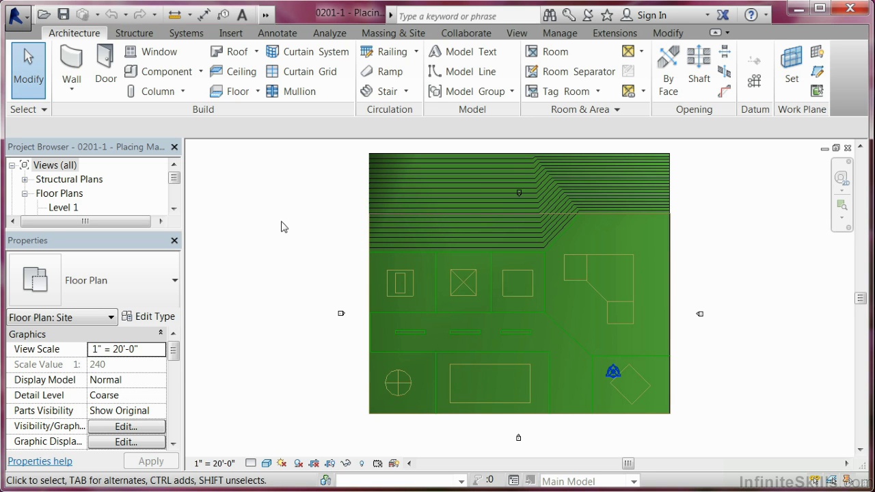
# Set Show Mass to Show Mass Form and Floors so masses appear in the site plan.
pyautogui.click(387, 36)
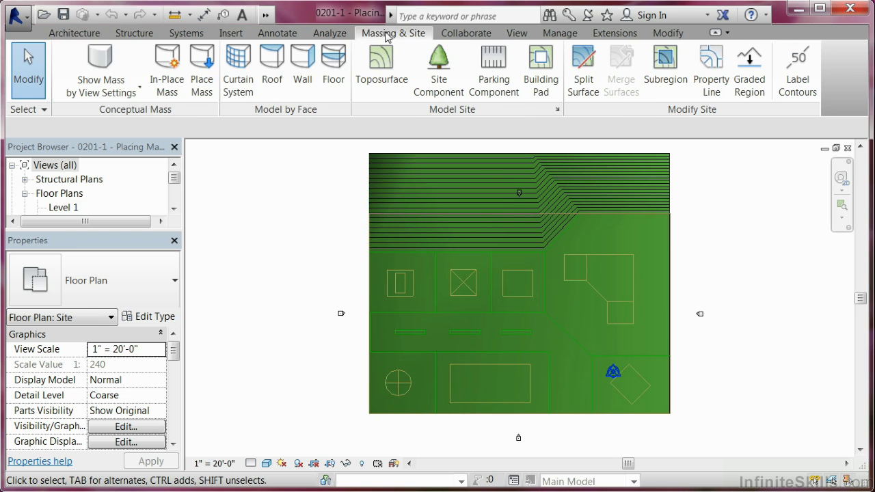
pyautogui.click(100, 59)
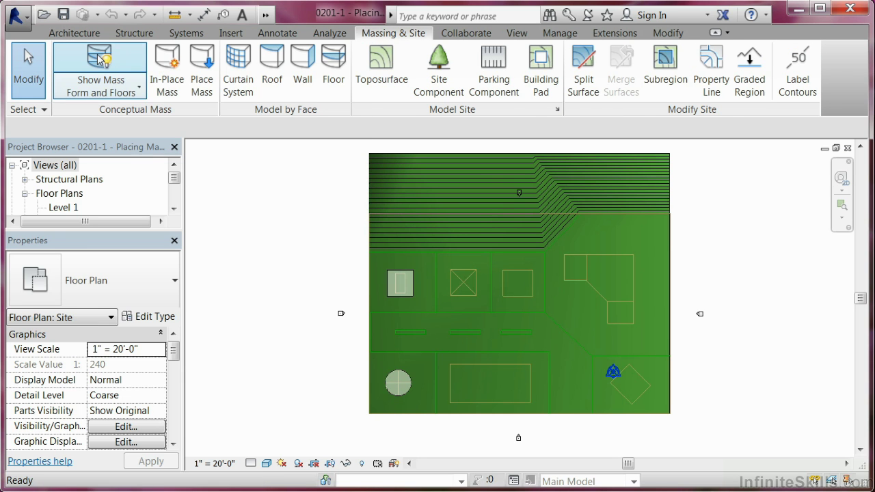
# Open the '3d mass' view from the Project Browser's 3D Views list.
pyautogui.click(106, 207)
pyautogui.scroll(-2, 108, 205)
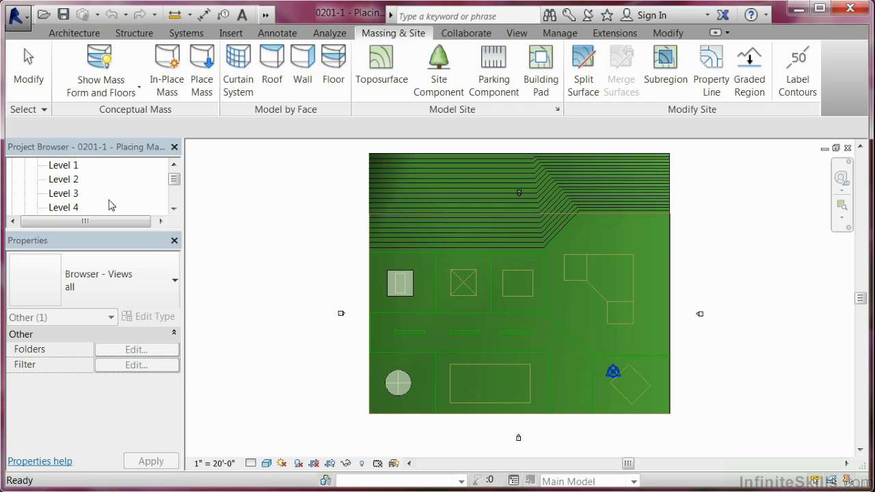
pyautogui.scroll(-3, 112, 206)
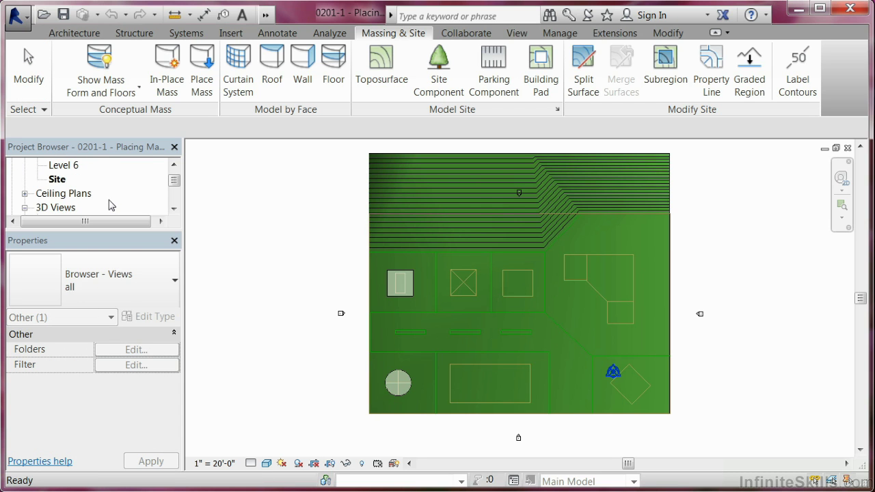
pyautogui.scroll(-1, 111, 205)
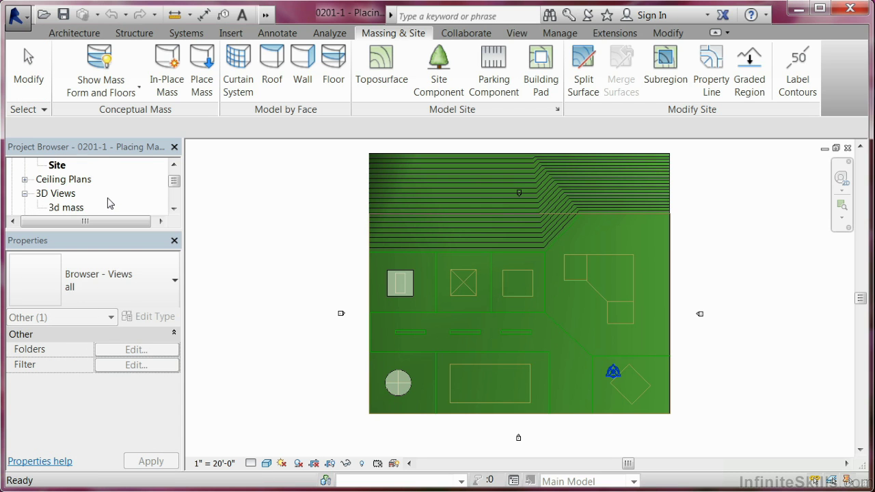
pyautogui.doubleClick(66, 207)
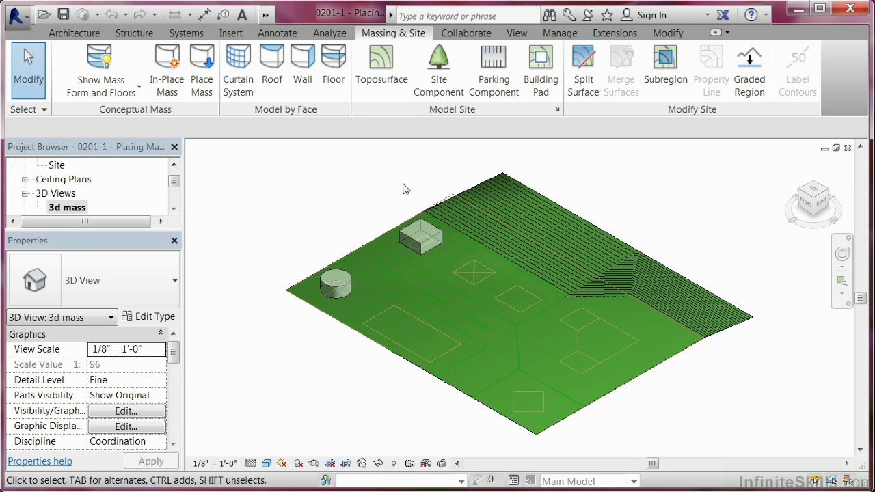
# Tile the 3d mass view beside the Site floor plan and pan both to frame the masses.
pyautogui.click(517, 34)
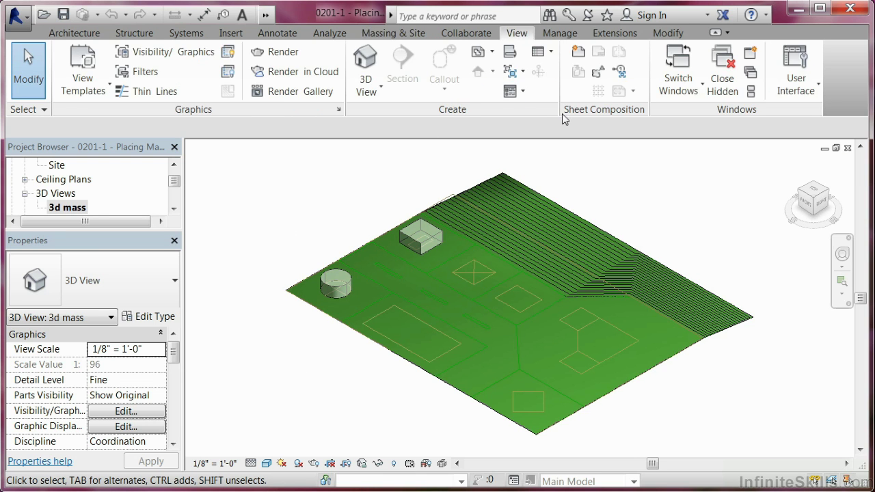
pyautogui.click(752, 91)
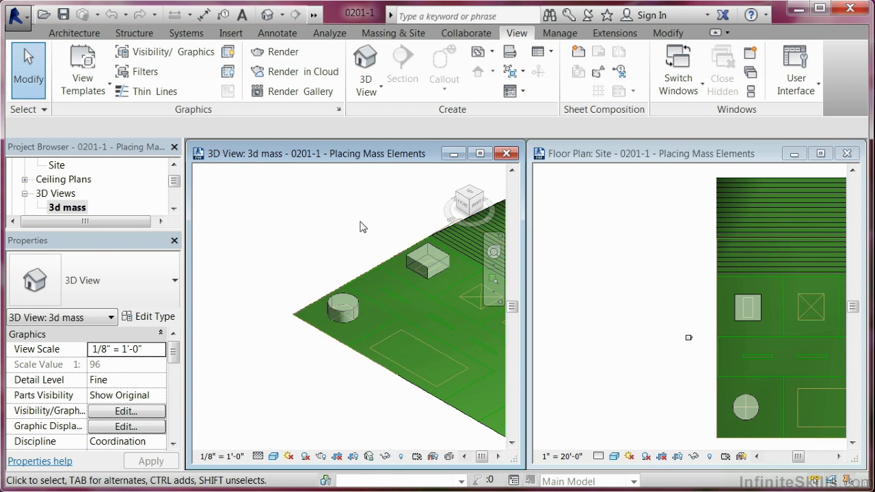
pyautogui.moveTo(369, 231); pyautogui.dragTo(296, 230, button='middle')
pyautogui.click(661, 294)
pyautogui.moveTo(661, 294); pyautogui.dragTo(532, 289, button='middle')
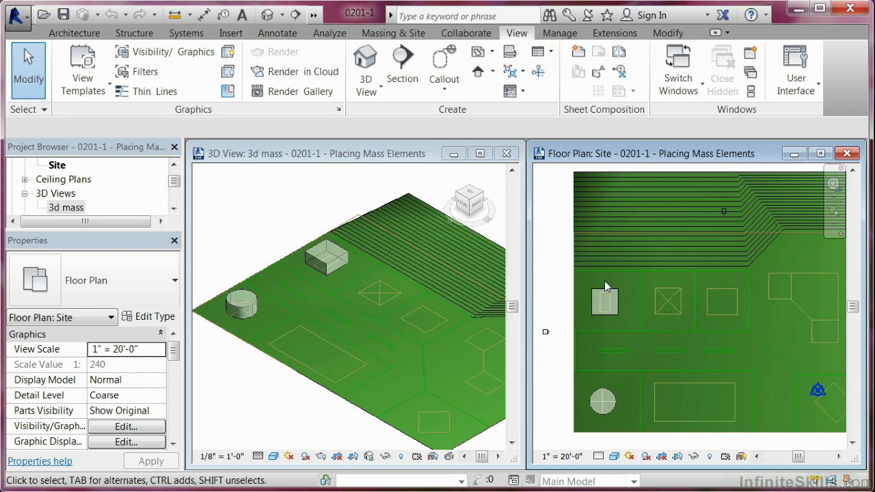
pyautogui.moveTo(670, 285); pyautogui.dragTo(650, 295, button='middle')
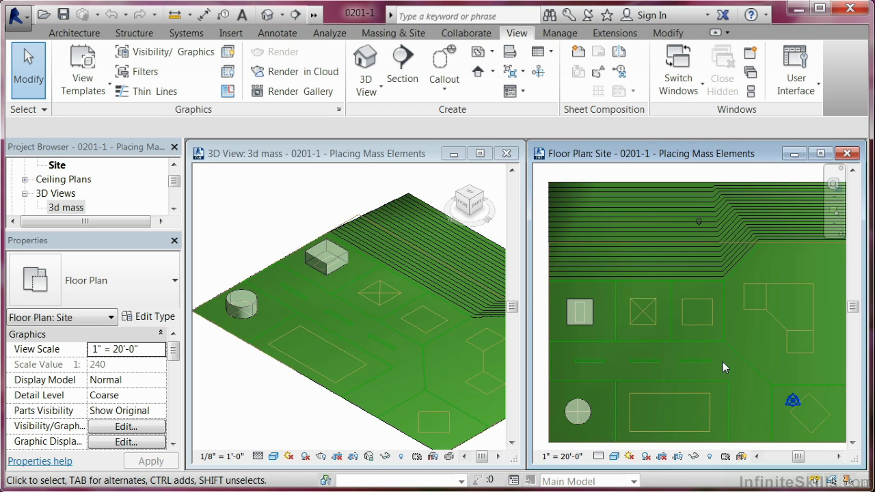
# Zoom to the diamond outline and start placing a 30' Box mass on Level 1.
pyautogui.scroll(1, 748, 377)
pyautogui.moveTo(749, 378); pyautogui.dragTo(752, 344, button='middle')
pyautogui.scroll(2, 752, 345)
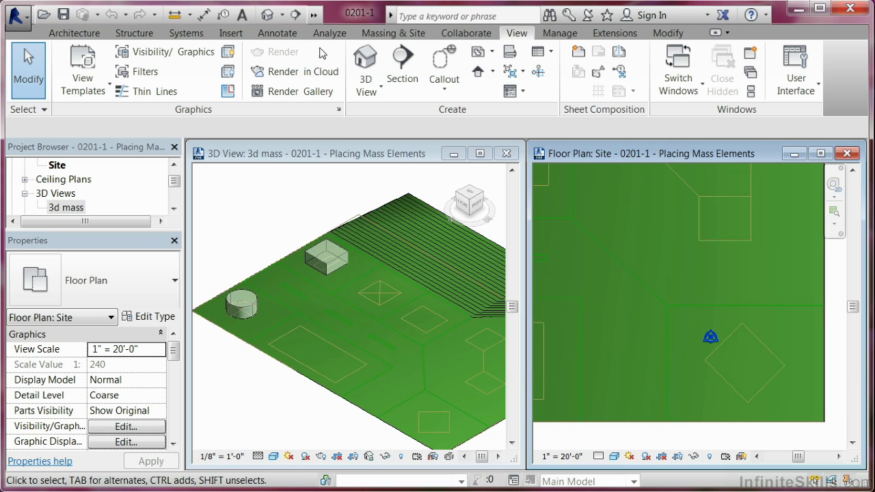
pyautogui.click(389, 34)
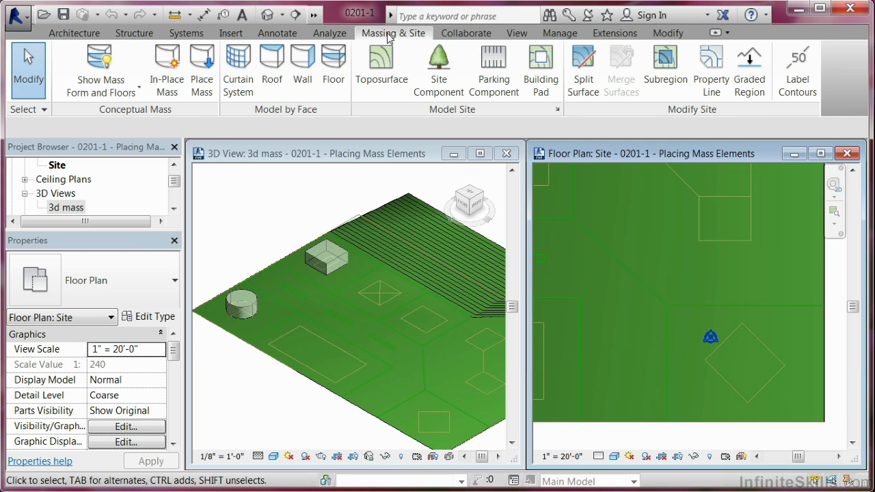
pyautogui.click(203, 75)
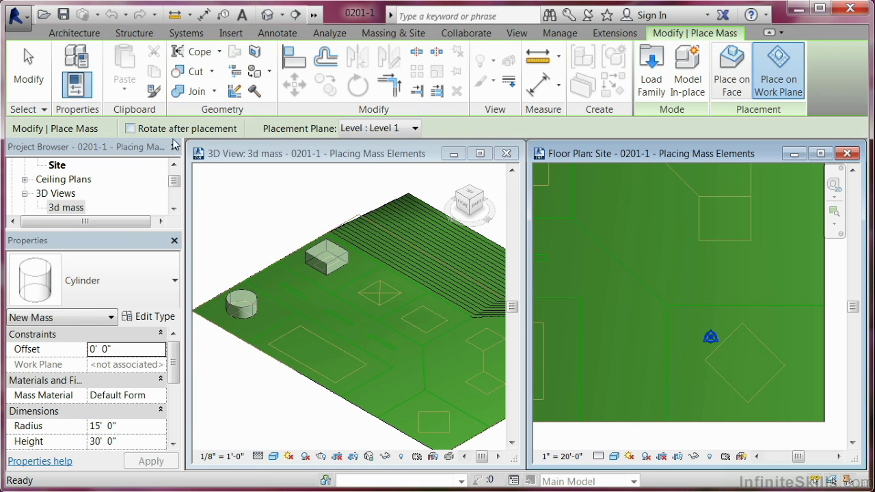
pyautogui.click(123, 285)
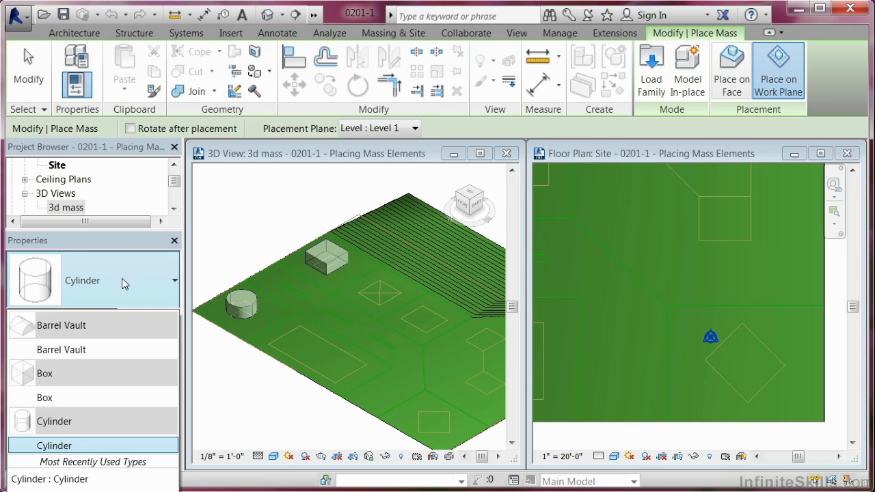
pyautogui.click(43, 398)
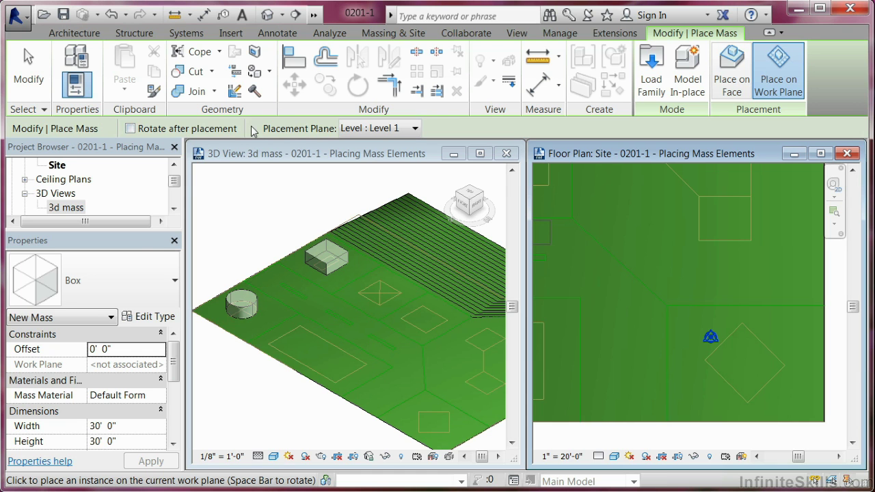
# Place a Box mass at the diamond outline's centre, rotated 45°.
pyautogui.click(130, 129)
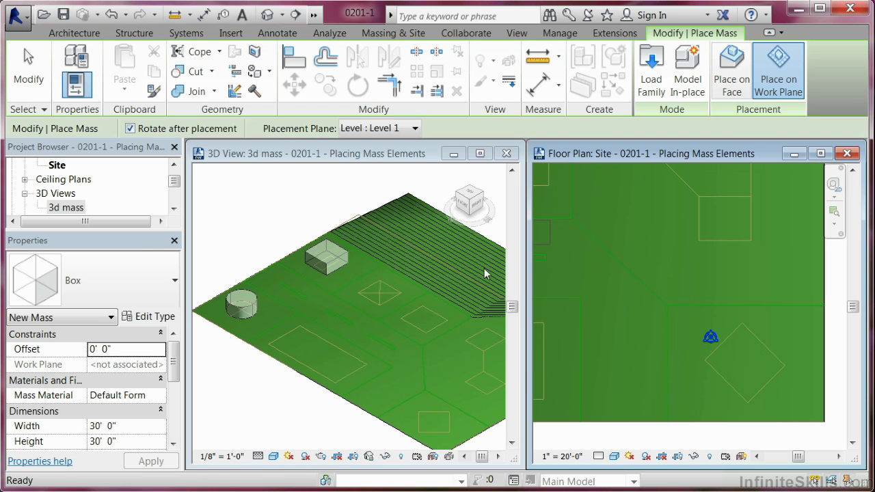
pyautogui.click(744, 362)
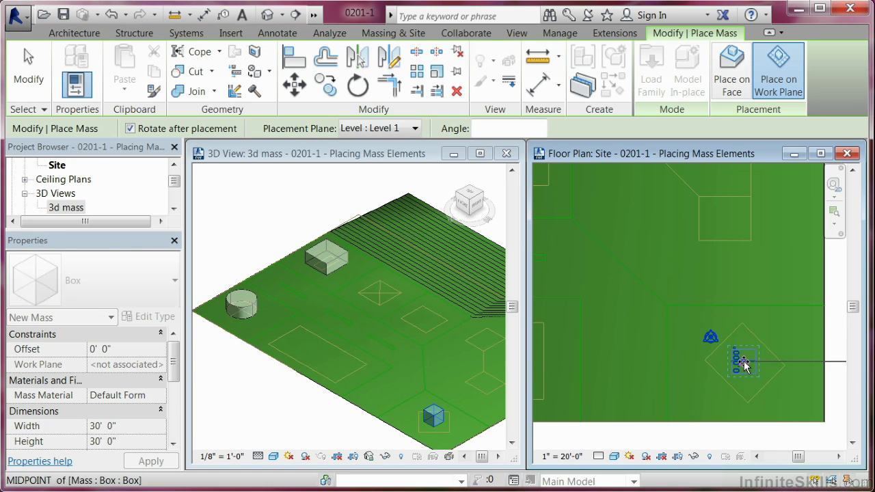
pyautogui.click(776, 329)
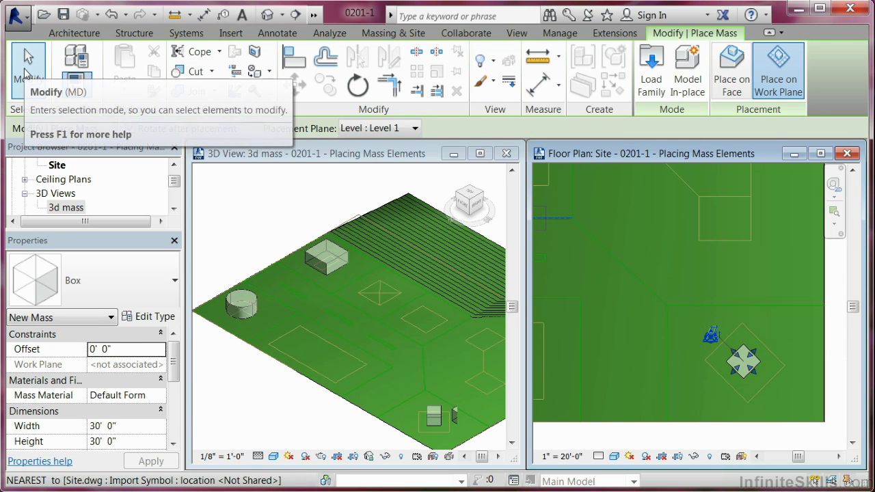
pyautogui.click(26, 74)
# Move the box onto the diamond and stretch its sides to 65' wide to fill the outline.
pyautogui.click(739, 362)
pyautogui.scroll(3, 739, 362)
pyautogui.moveTo(748, 366); pyautogui.dragTo(701, 320)
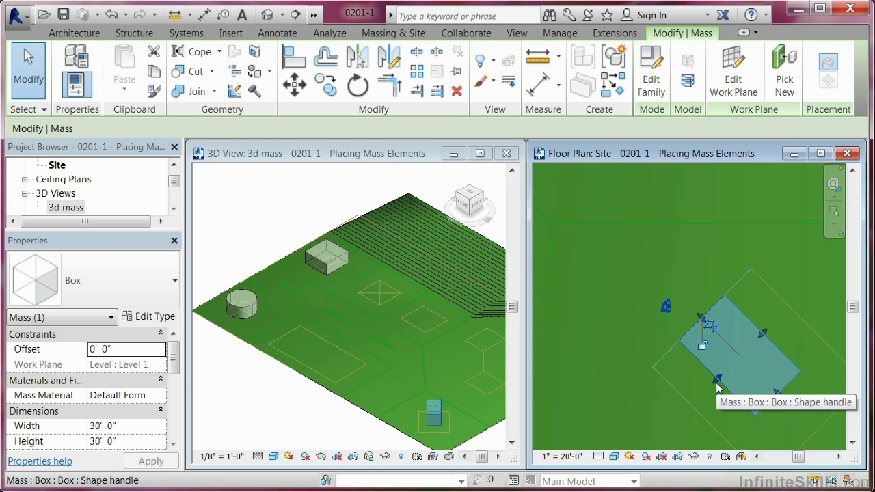
pyautogui.moveTo(716, 381); pyautogui.dragTo(691, 405)
pyautogui.moveTo(765, 335); pyautogui.dragTo(768, 376)
pyautogui.moveTo(768, 377); pyautogui.dragTo(679, 316, button='middle')
pyautogui.moveTo(681, 308); pyautogui.dragTo(713, 347)
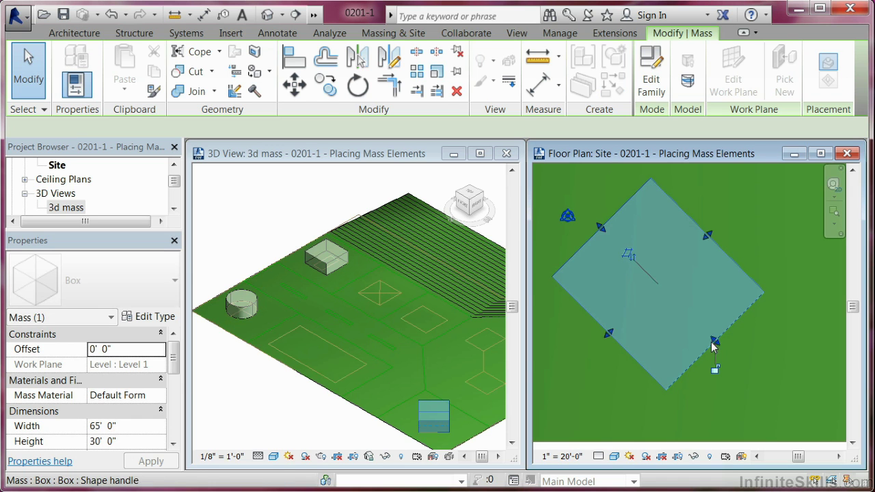
# Zoom to the upper-left box mass and check it reads 65' wide, 65' deep, 30' high.
pyautogui.click(767, 240)
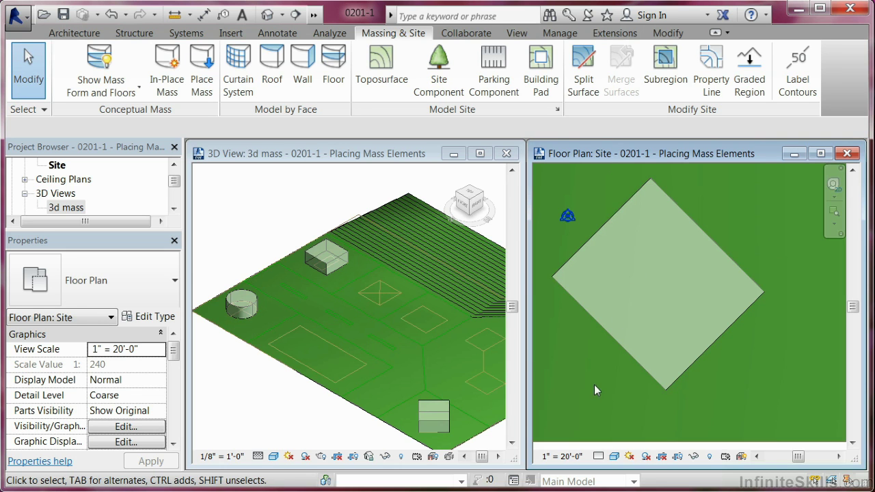
pyautogui.scroll(-5, 596, 384)
pyautogui.moveTo(646, 361); pyautogui.dragTo(769, 380, button='middle')
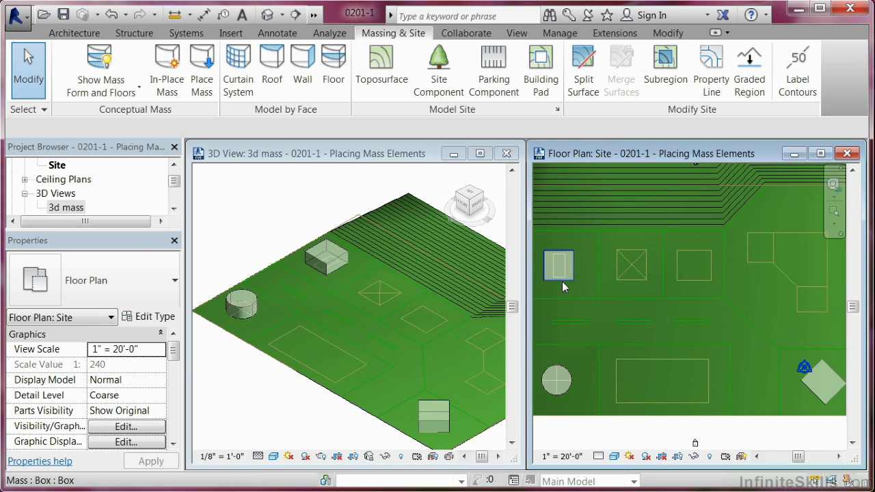
pyautogui.scroll(3, 562, 281)
pyautogui.moveTo(584, 300); pyautogui.dragTo(642, 325, button='middle')
pyautogui.scroll(3, 667, 332)
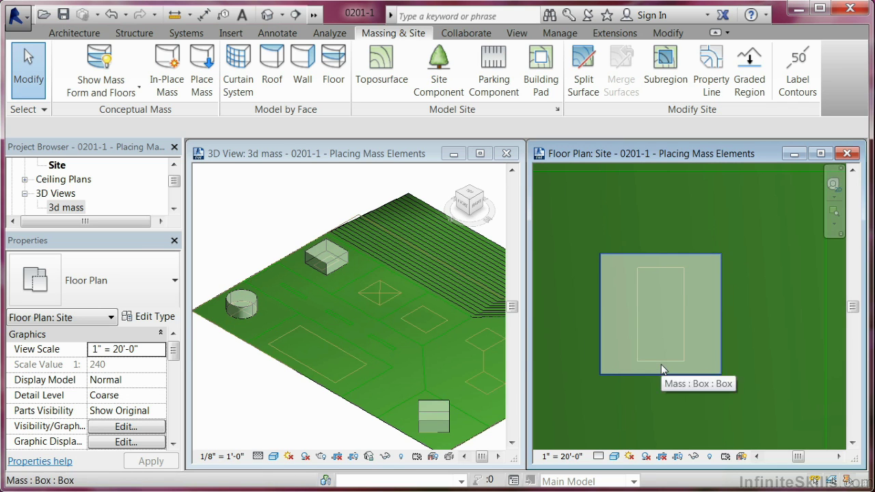
pyautogui.click(612, 257)
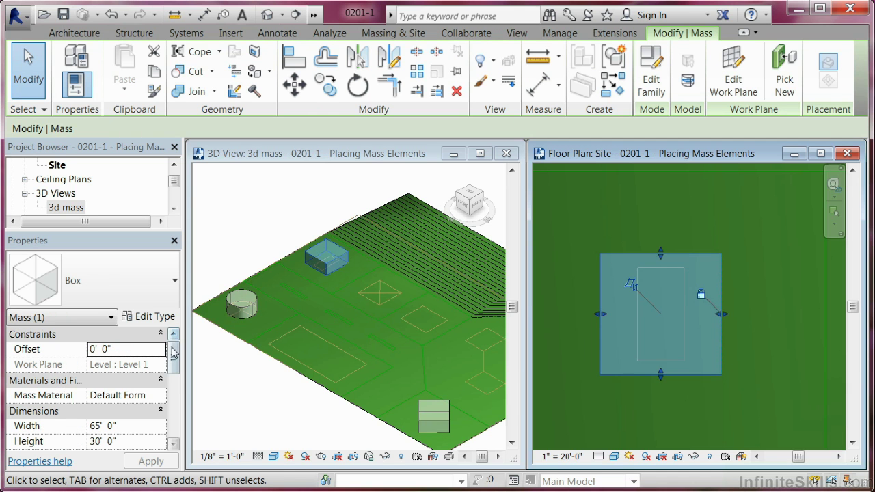
pyautogui.scroll(-3, 174, 353)
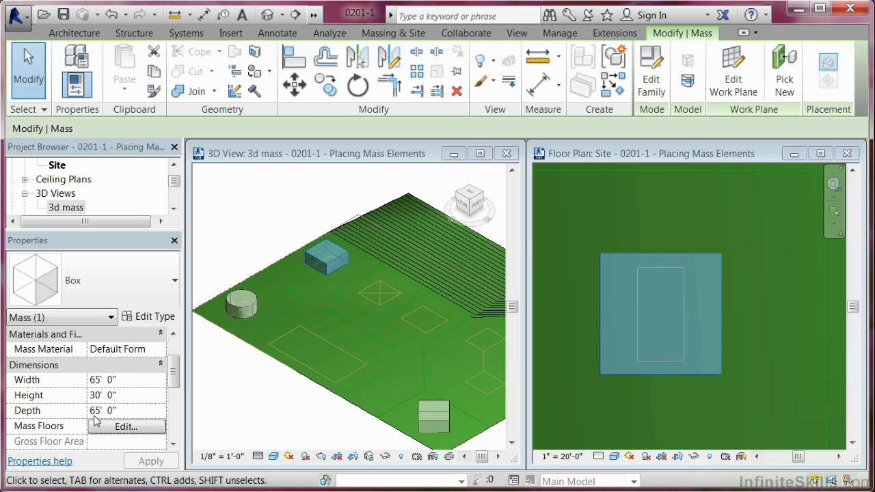
pyautogui.click(131, 188)
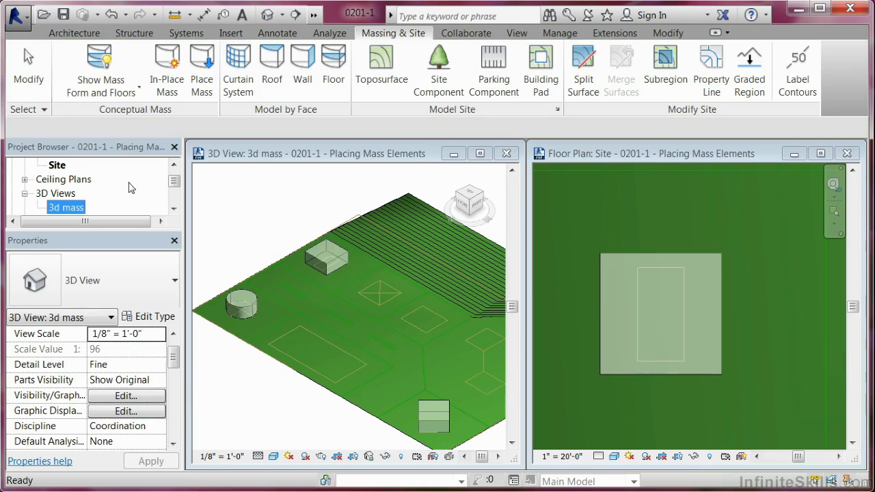
pyautogui.scroll(-3, 132, 188)
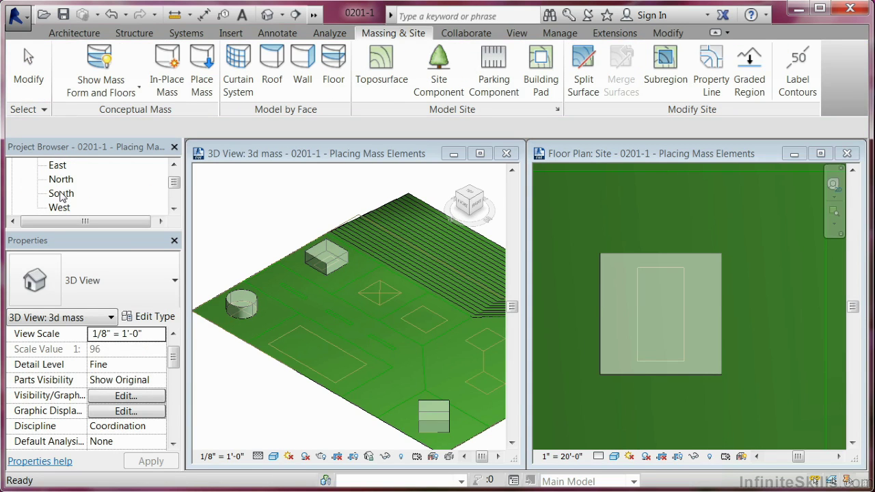
pyautogui.doubleClick(62, 194)
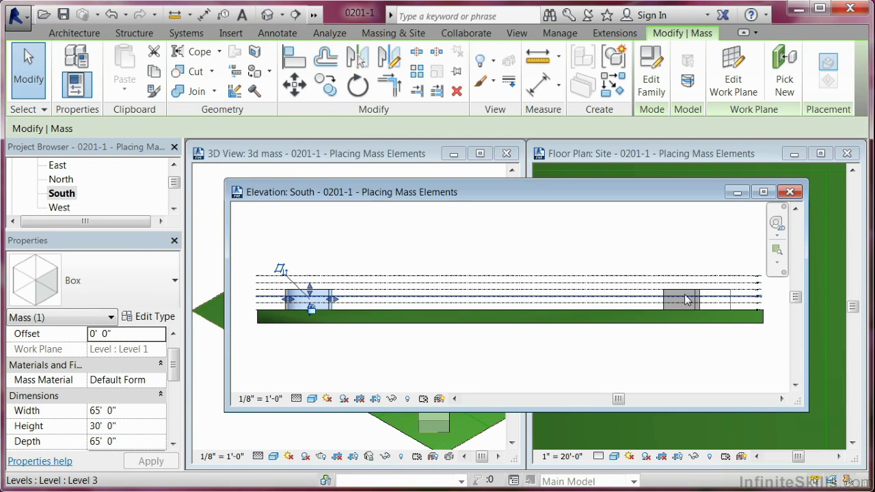
pyautogui.scroll(6, 770, 296)
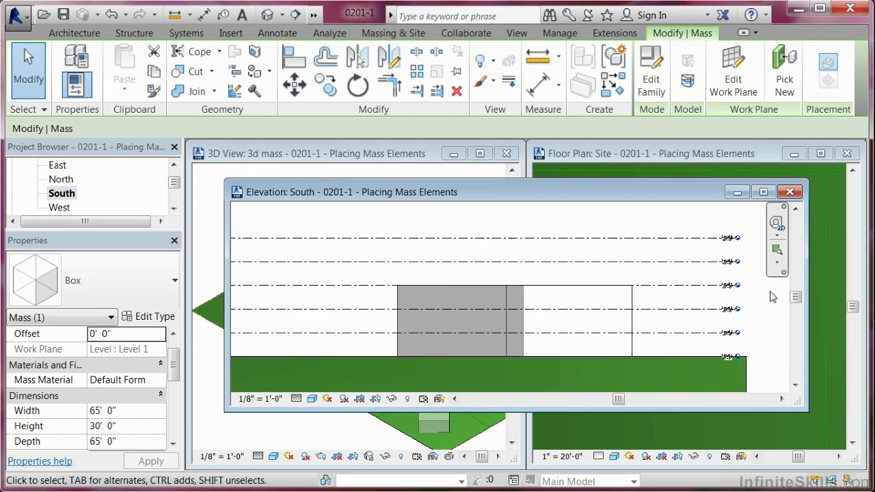
pyautogui.click(789, 191)
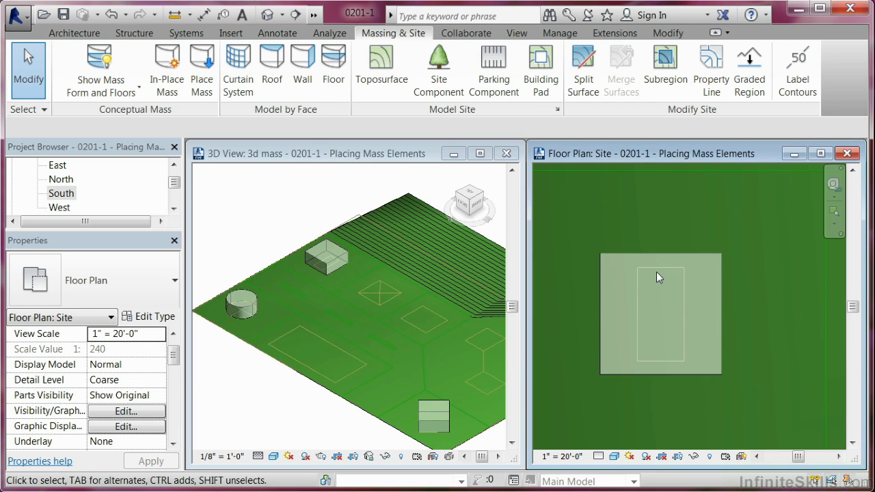
# Place a 30' Barrel Vault mass on Level 4 at the box's centre point.
pyautogui.click(202, 75)
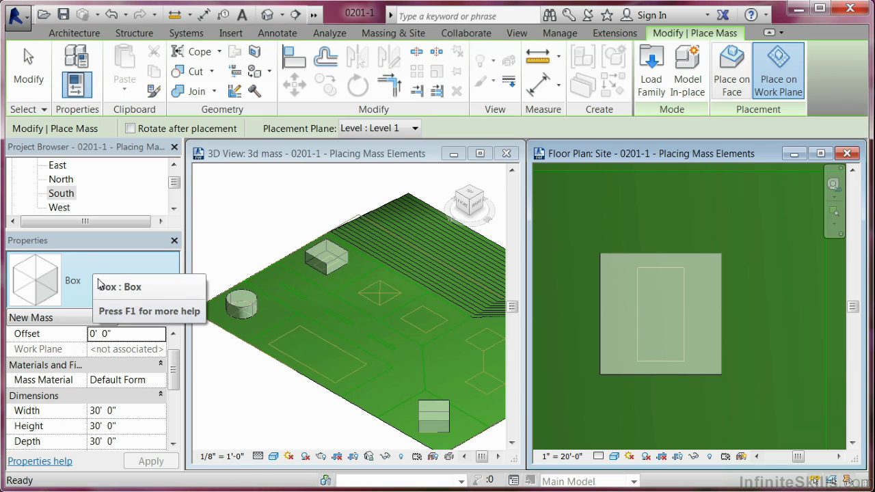
pyautogui.click(100, 284)
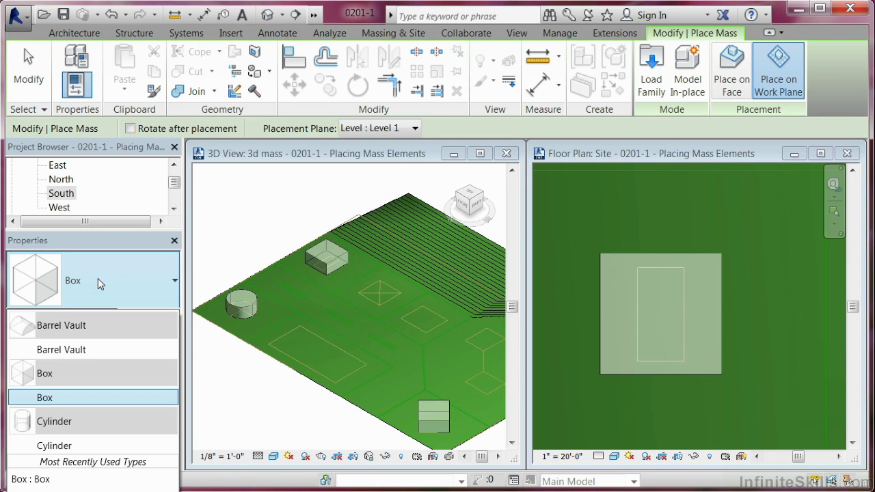
pyautogui.click(64, 350)
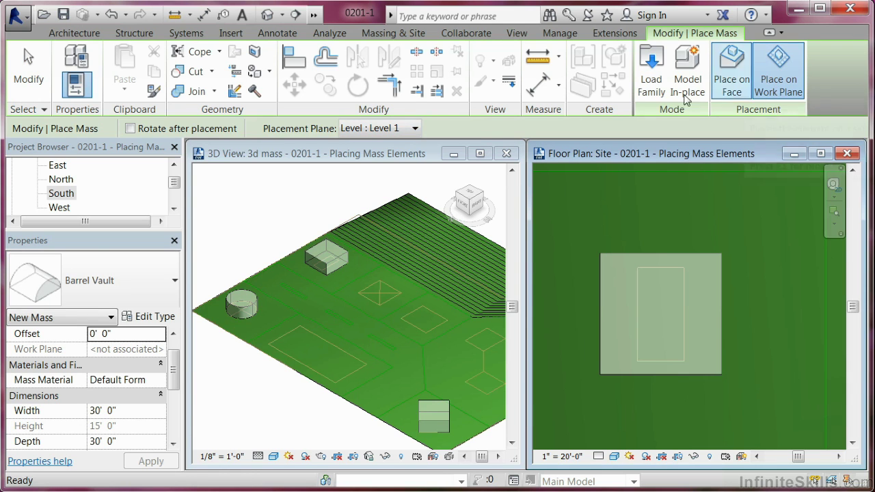
pyautogui.click(414, 129)
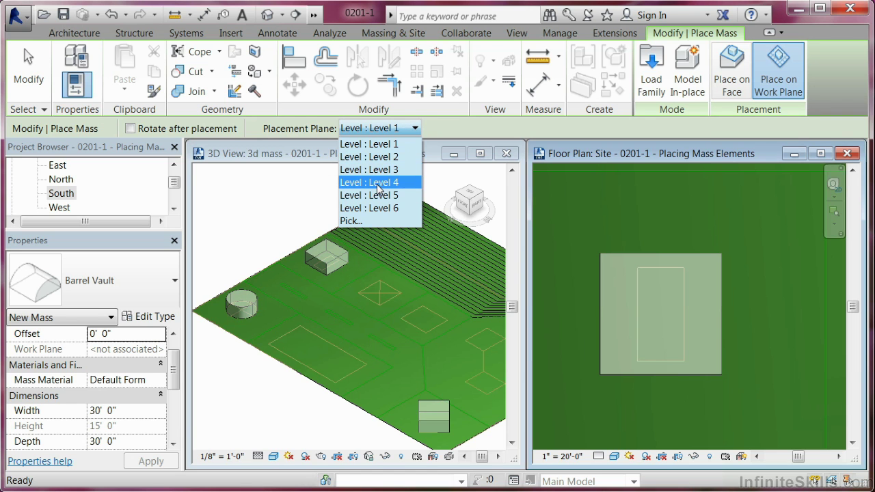
pyautogui.click(378, 188)
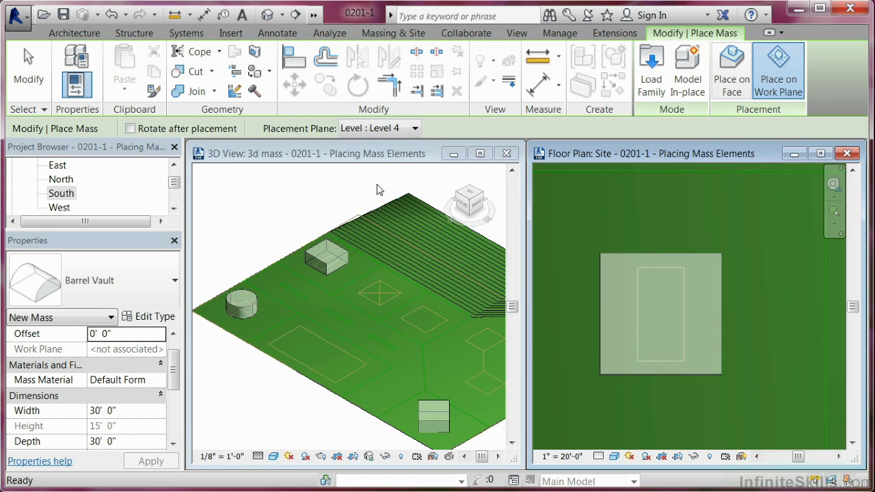
pyautogui.click(660, 311)
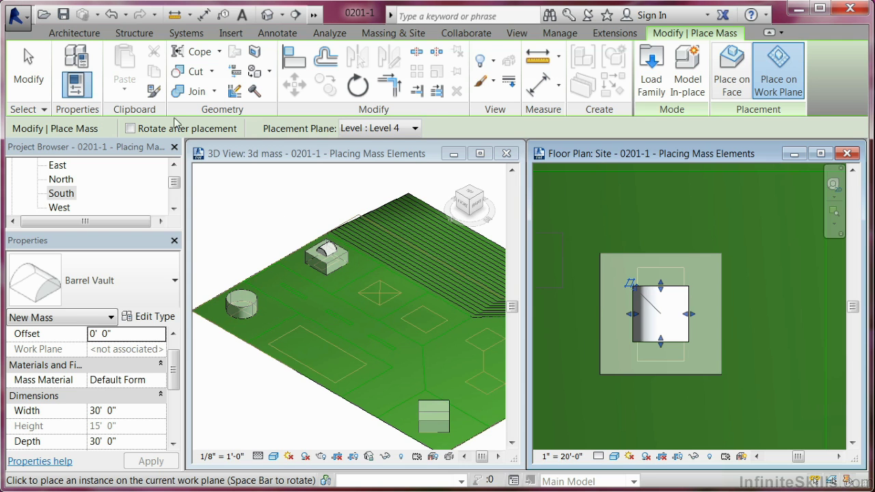
# Finish placing and zoom the 3D view in on the new barrel vault.
pyautogui.click(28, 68)
pyautogui.click(259, 199)
pyautogui.scroll(5, 311, 288)
pyautogui.scroll(2, 309, 291)
pyautogui.moveTo(309, 290); pyautogui.dragTo(330, 288, button='middle')
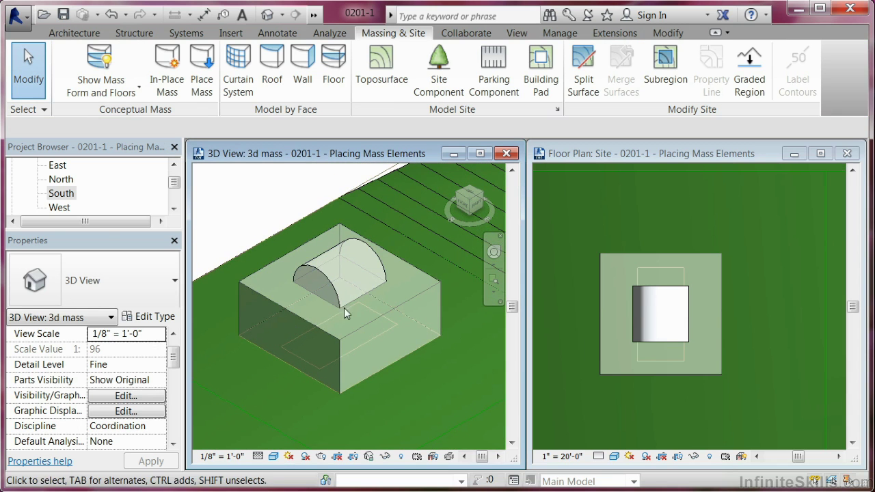
pyautogui.click(651, 306)
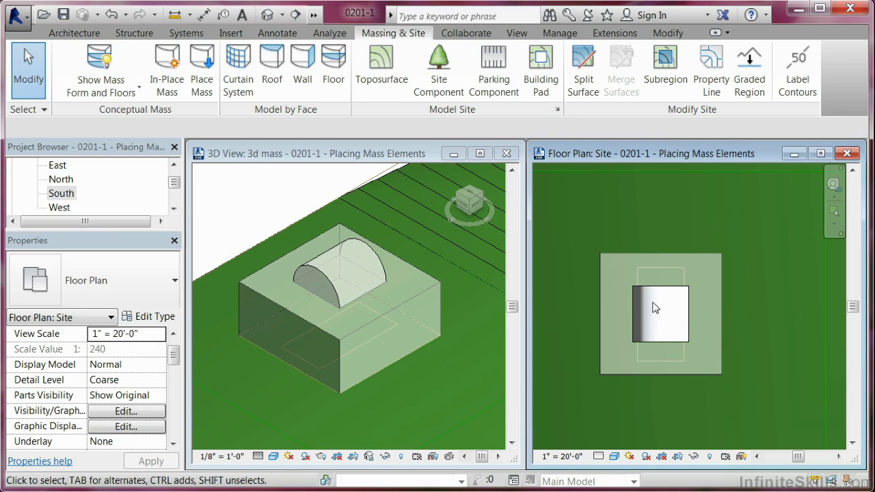
# Drag the barrel vault's handles to make it 50' deep and 25' wide.
pyautogui.click(658, 301)
pyautogui.moveTo(661, 288); pyautogui.dragTo(663, 267)
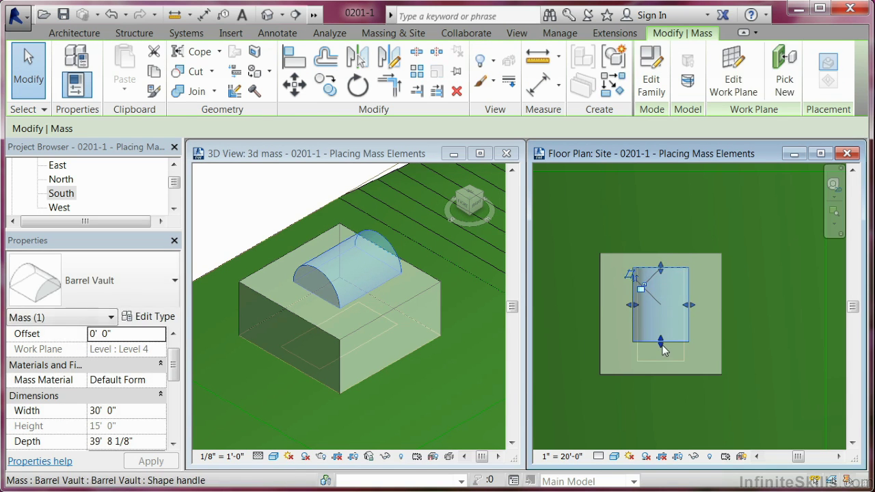
pyautogui.moveTo(662, 349); pyautogui.dragTo(661, 360)
pyautogui.moveTo(689, 305); pyautogui.dragTo(637, 316)
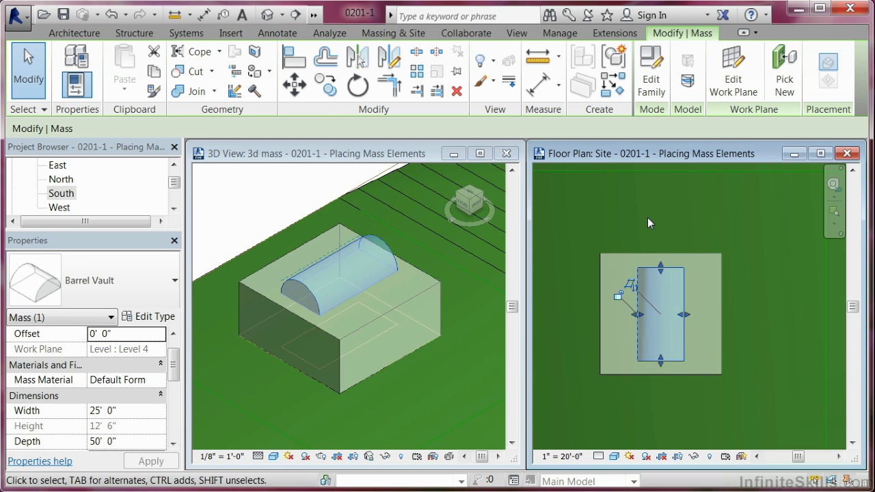
pyautogui.click(648, 217)
# Zoom and pan the 3D view to centre the mass boxes.
pyautogui.scroll(-2, 648, 218)
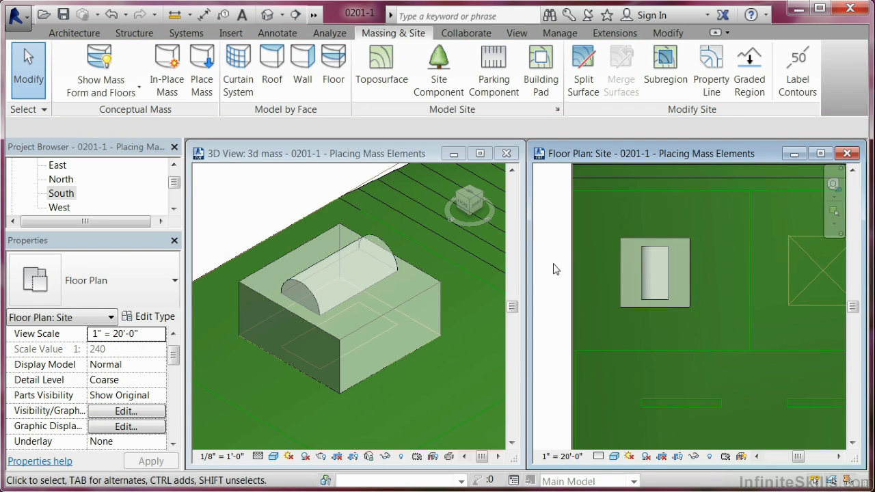
pyautogui.click(473, 303)
pyautogui.scroll(-5, 282, 219)
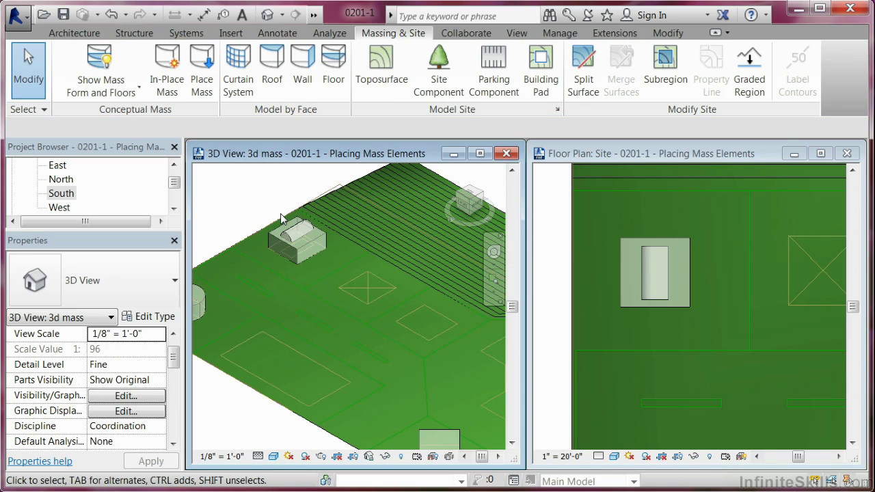
pyautogui.scroll(-2, 268, 230)
pyautogui.scroll(3, 268, 229)
pyautogui.moveTo(320, 326); pyautogui.dragTo(225, 246, button='middle')
pyautogui.scroll(3, 376, 396)
pyautogui.moveTo(381, 394); pyautogui.dragTo(345, 334, button='middle')
# Pan the site plan over to the 45°-rotated box mass.
pyautogui.click(703, 331)
pyautogui.scroll(-3, 604, 294)
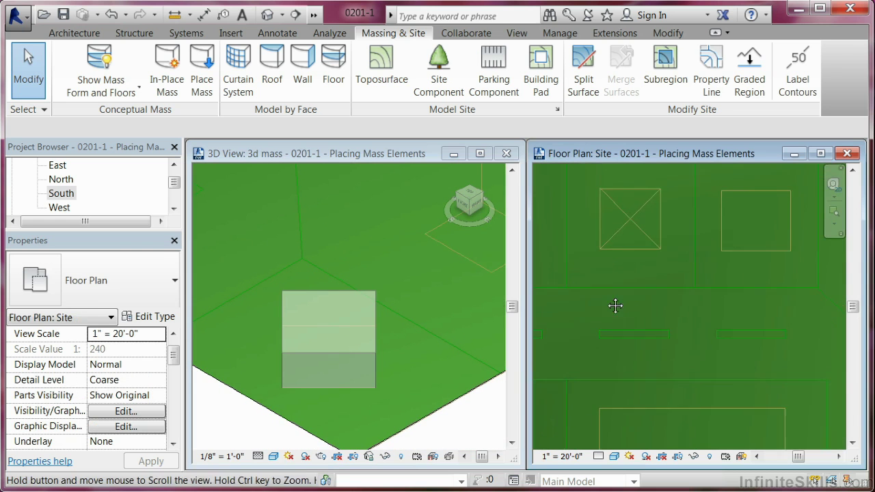
pyautogui.scroll(-2, 796, 367)
pyautogui.scroll(5, 805, 372)
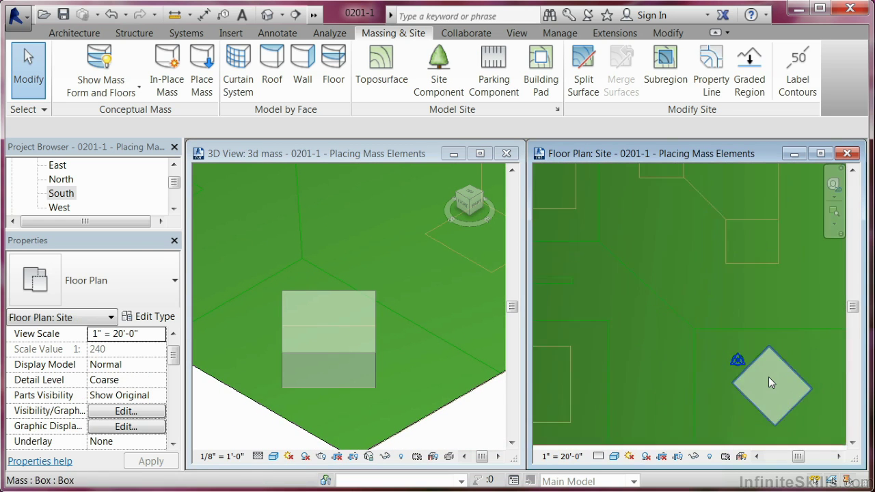
pyautogui.moveTo(768, 377); pyautogui.dragTo(769, 358, button='middle')
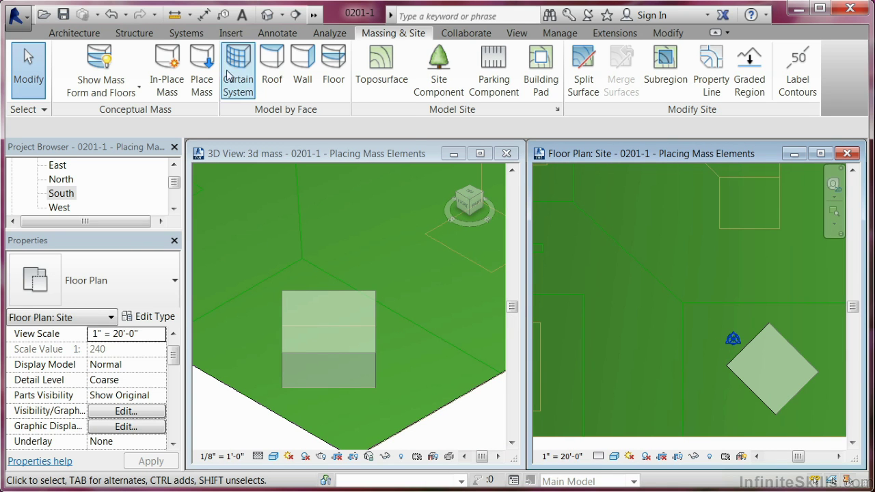
# Start placing a Barrel Vault mass with Place on Face enabled.
pyautogui.click(200, 85)
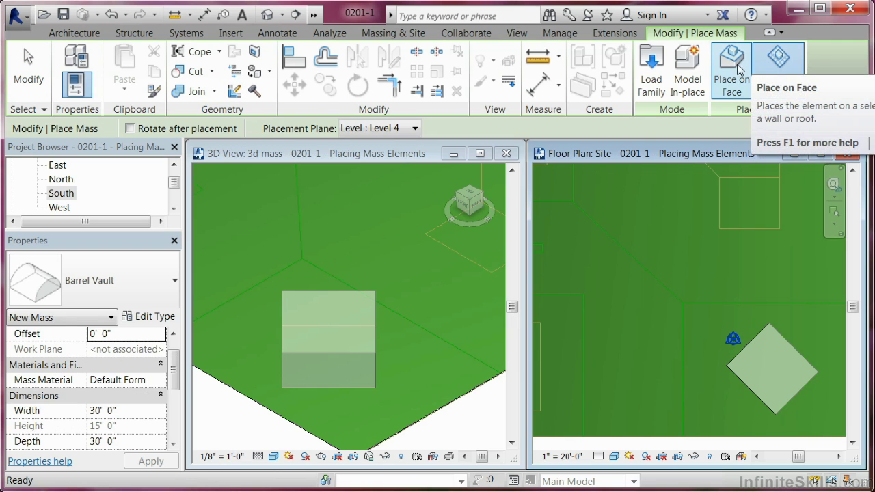
pyautogui.click(732, 69)
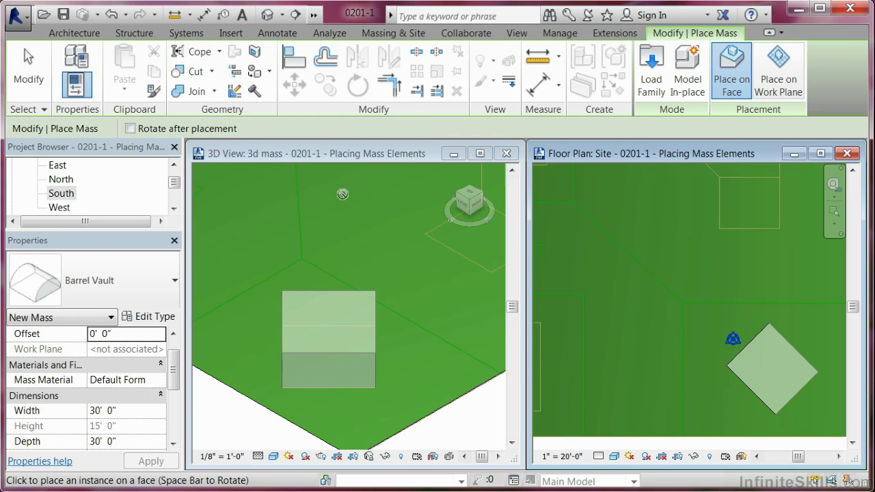
pyautogui.click(114, 284)
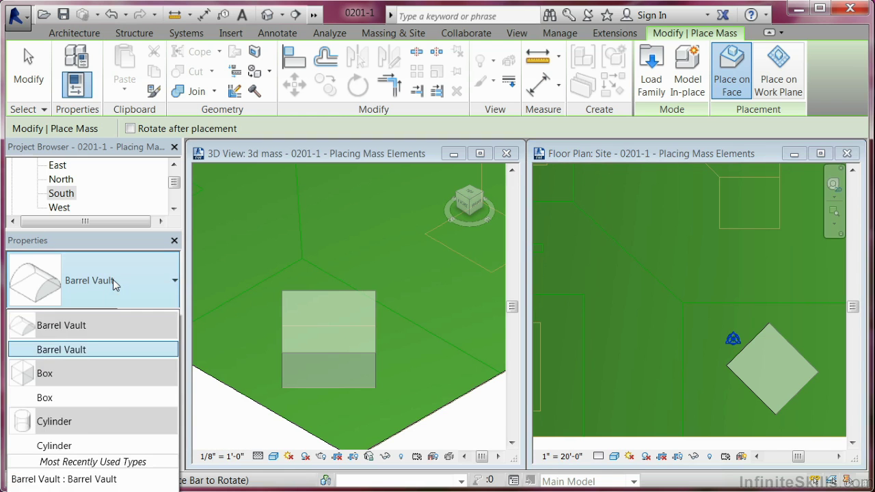
pyautogui.click(82, 350)
# Place barrel vaults on the rotated box's left side, top and front faces.
pyautogui.click(306, 307)
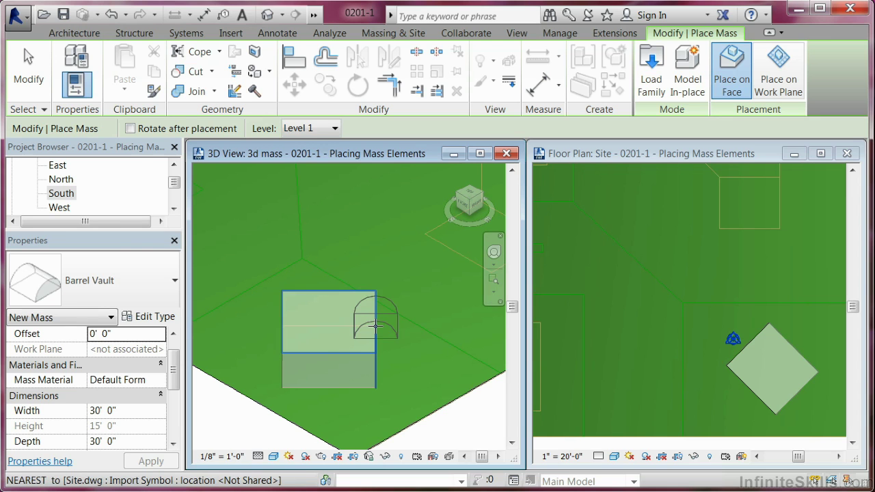
pyautogui.keyDown('shift'); pyautogui.moveTo(376, 327); pyautogui.dragTo(404, 319, button='middle'); pyautogui.keyUp('shift')
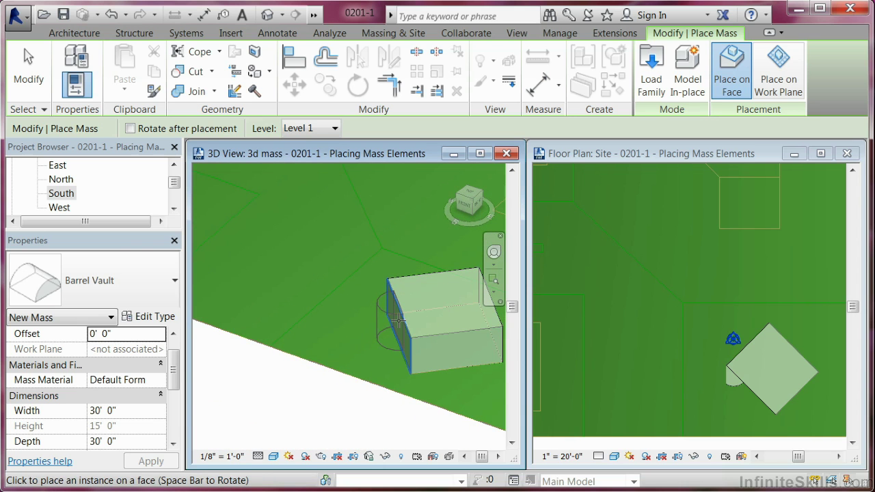
pyautogui.click(397, 320)
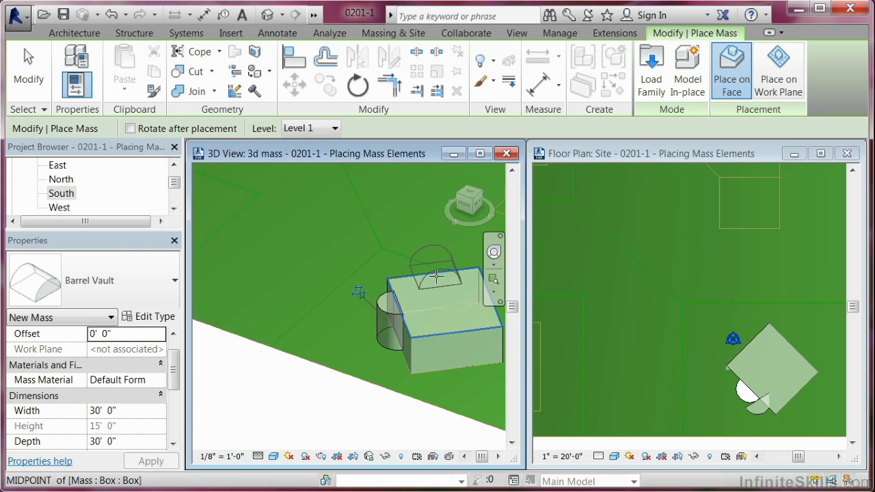
pyautogui.click(444, 301)
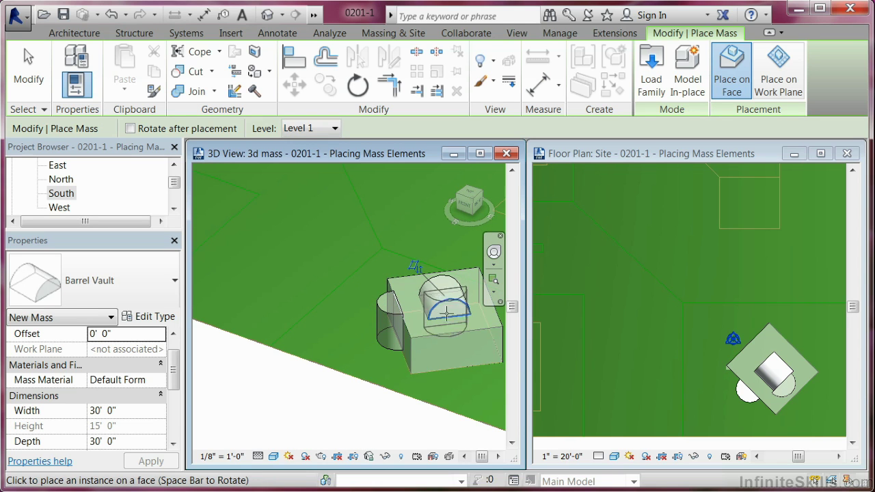
pyautogui.click(446, 353)
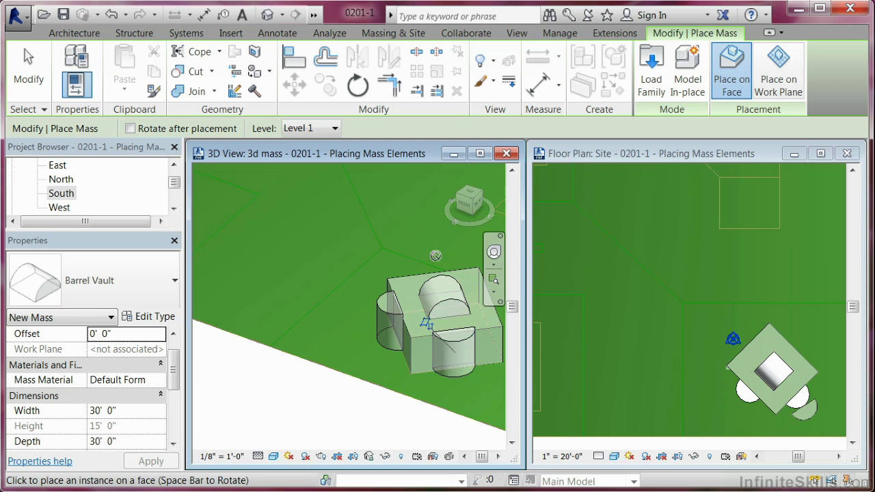
# Stop placing vaults, frame the vaulted box, and set Show Mass to 'by View Settings'.
pyautogui.click(29, 75)
pyautogui.click(40, 80)
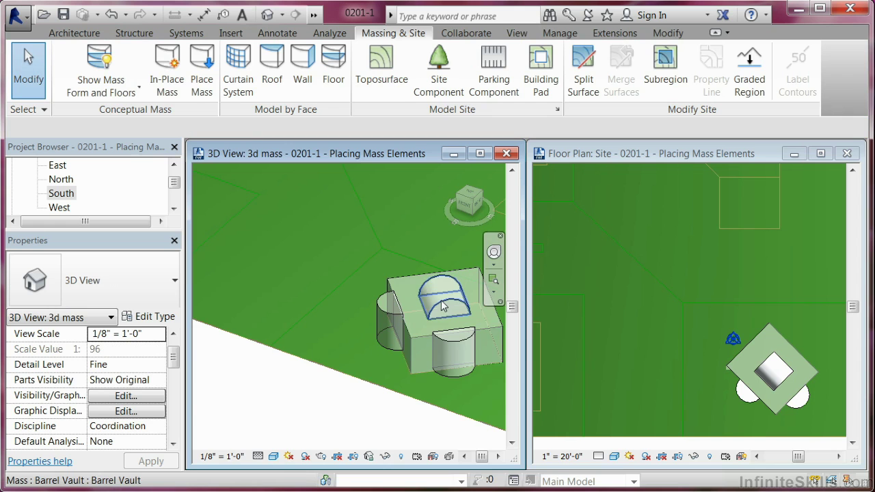
pyautogui.moveTo(441, 308); pyautogui.dragTo(372, 311, button='middle')
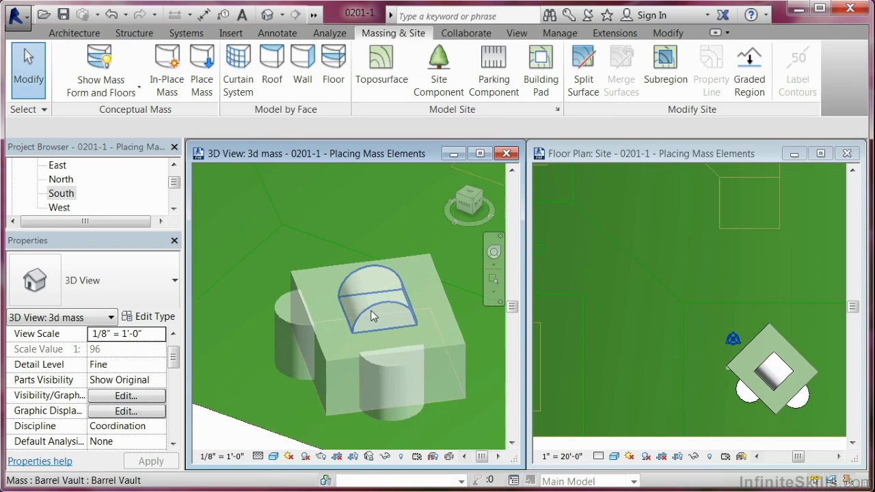
pyautogui.scroll(2, 372, 320)
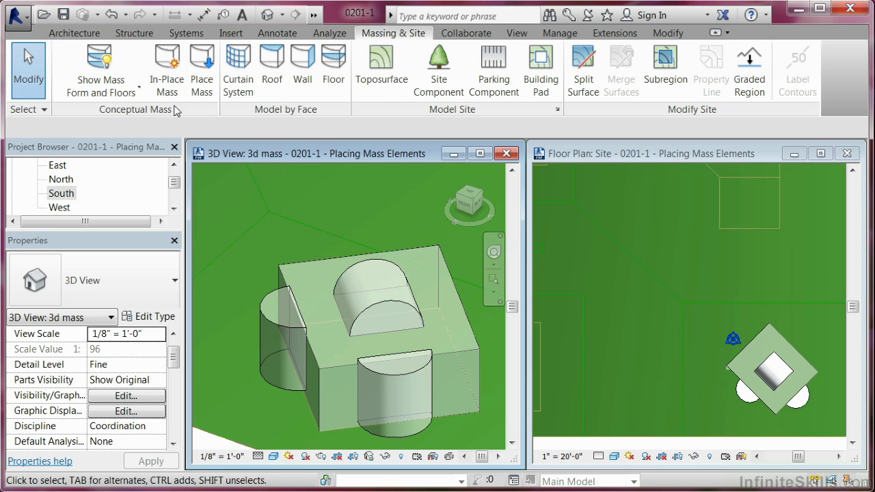
pyautogui.click(101, 61)
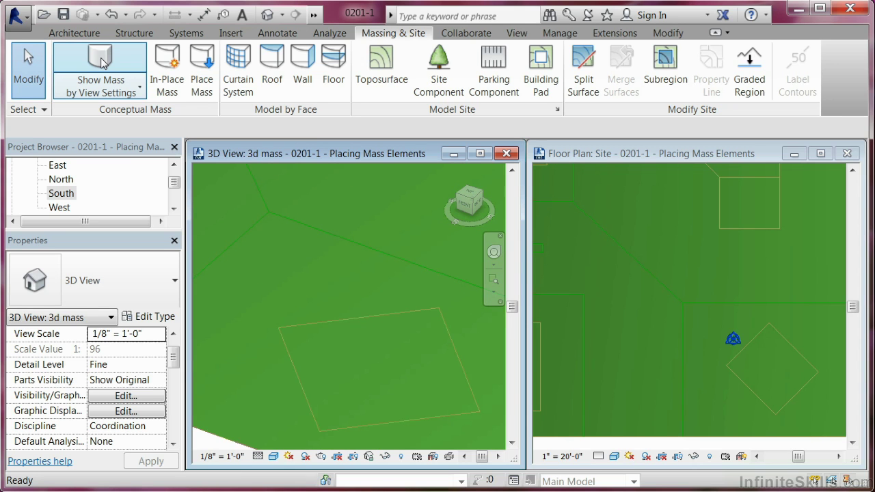
# Set Show Mass back to Form and Floors and start a 30' Barrel Vault on the Level 4 work plane.
pyautogui.click(101, 62)
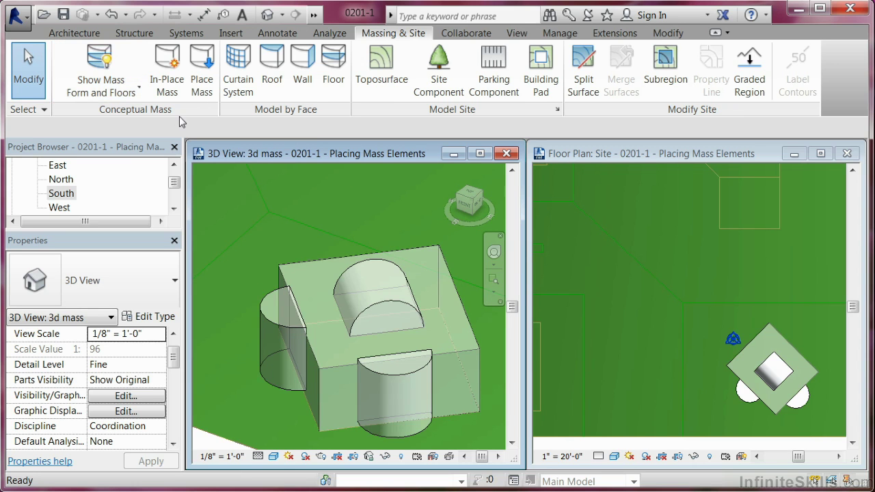
pyautogui.click(202, 69)
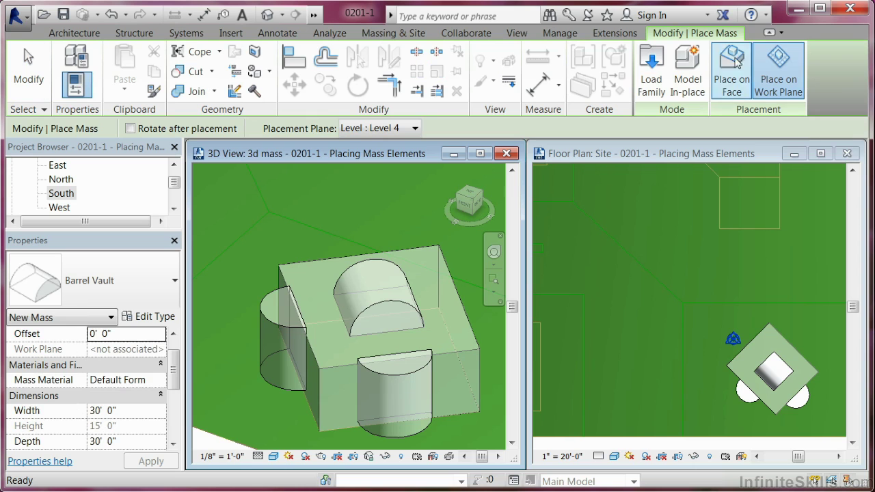
pyautogui.click(767, 86)
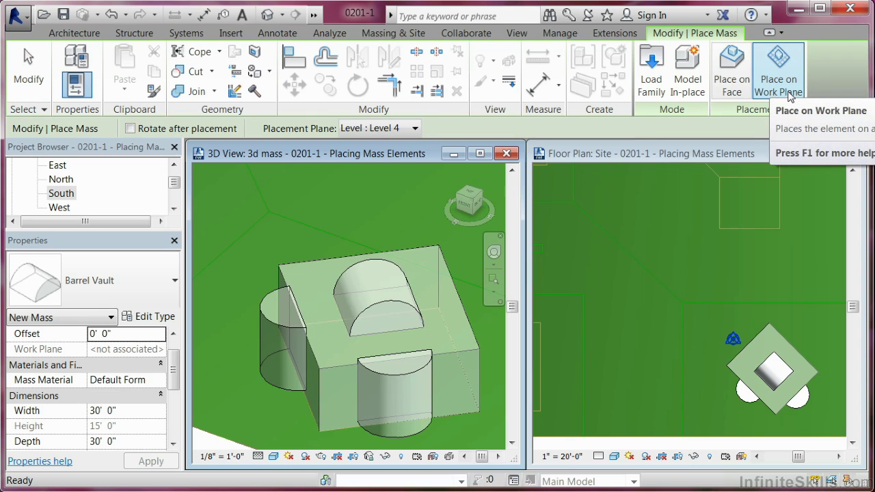